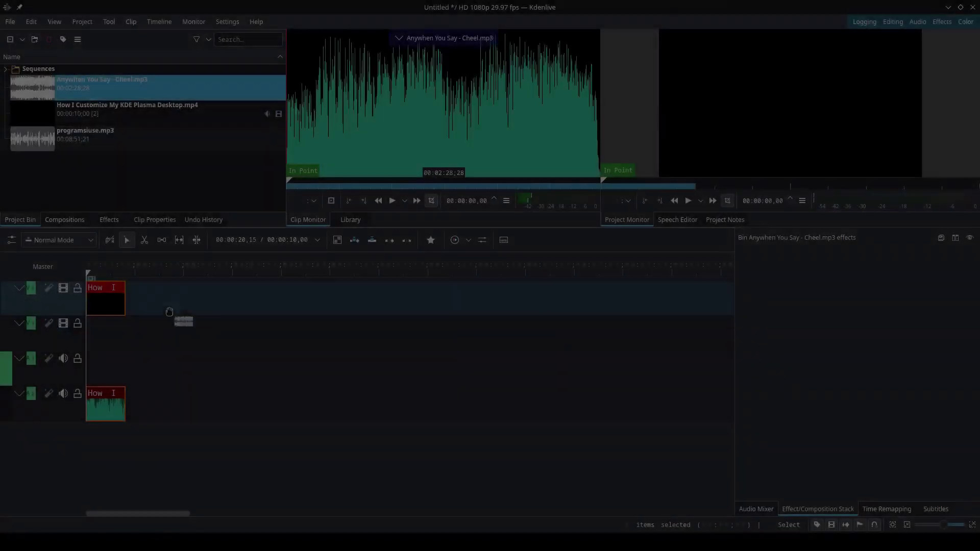
Put Anywhen You Say and programsiuse.mp3 on separate audio tracks, adding A3, and shift the desktop clip later.
mouse_move(175, 322)
mouse_down()
mouse_move(178, 373)
mouse_move(131, 209)
mouse_up()
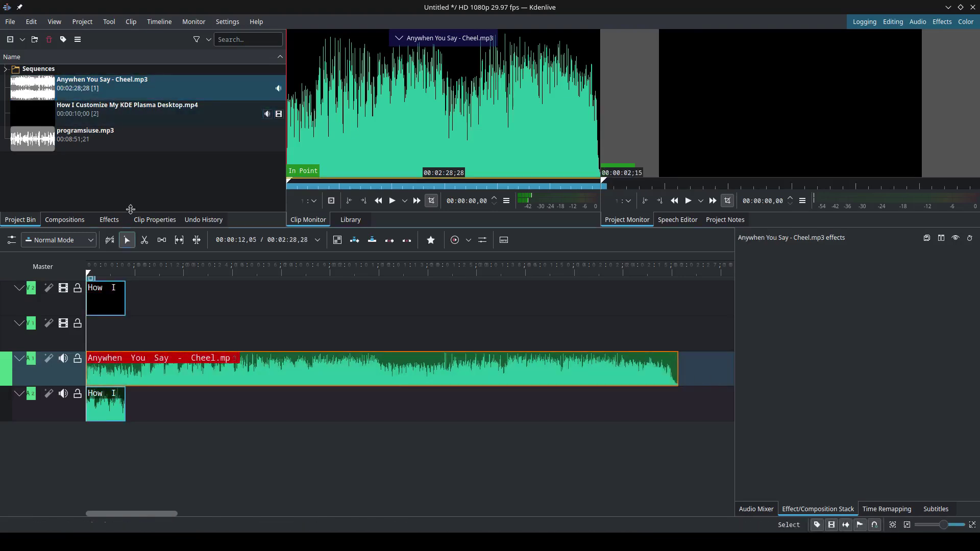
drag(115, 137, 226, 405)
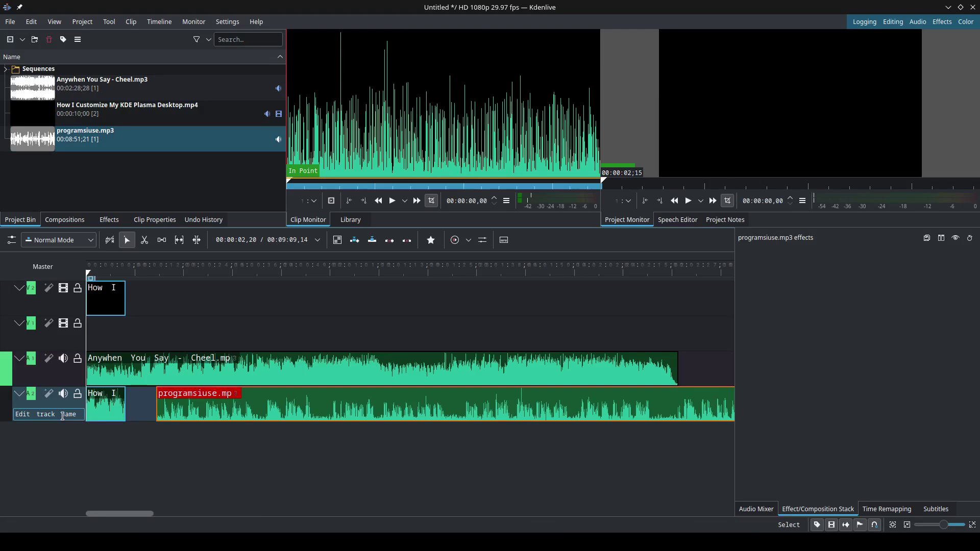
right_click(65, 414)
click(85, 420)
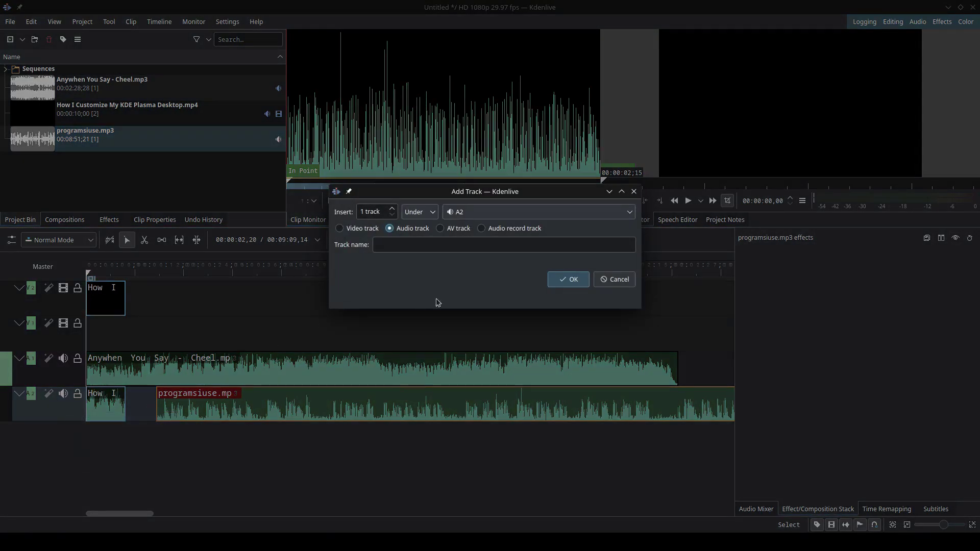
click(568, 279)
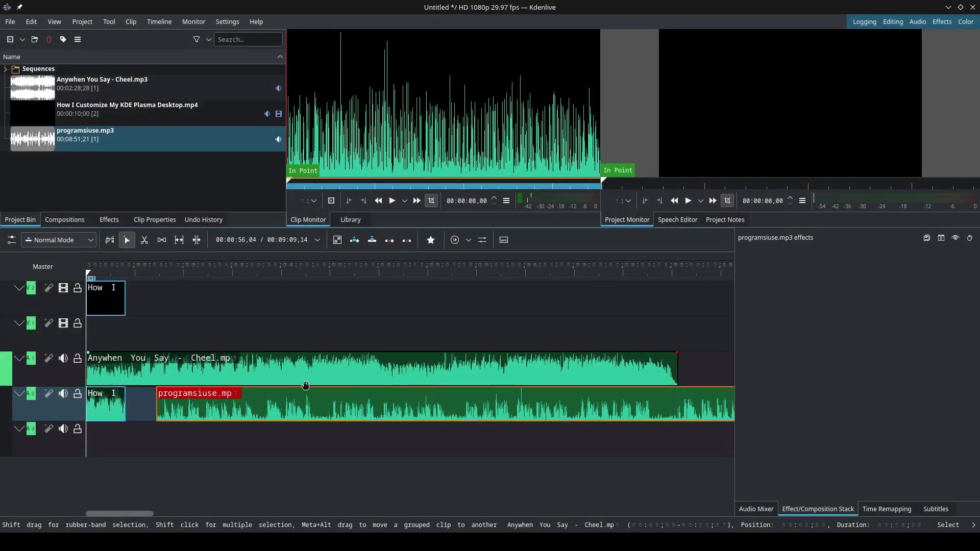
drag(238, 414, 168, 453)
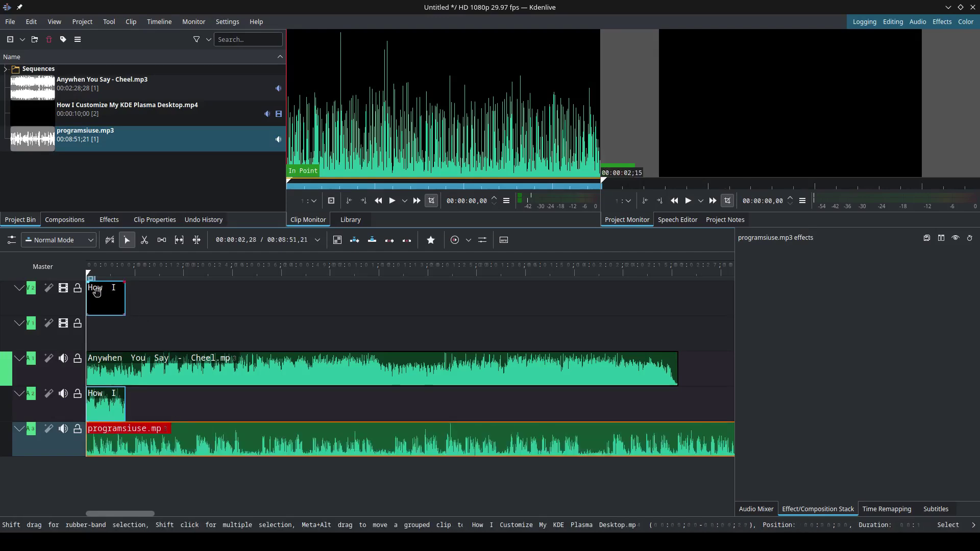
drag(97, 300, 141, 300)
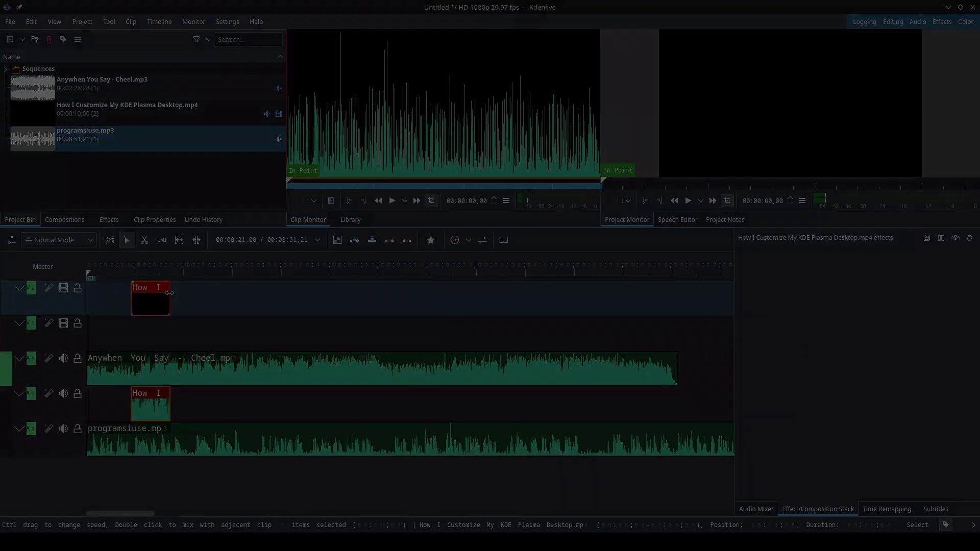
scroll(683, 154, up, 3)
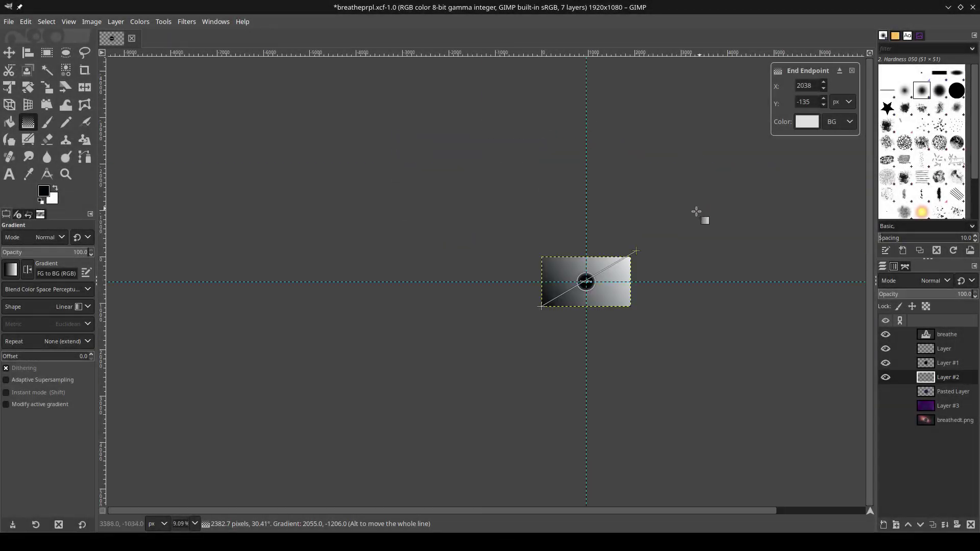
Stretch the dark gradient far to the upper right, commit it, and start a new layer.
drag(723, 169, 817, 137)
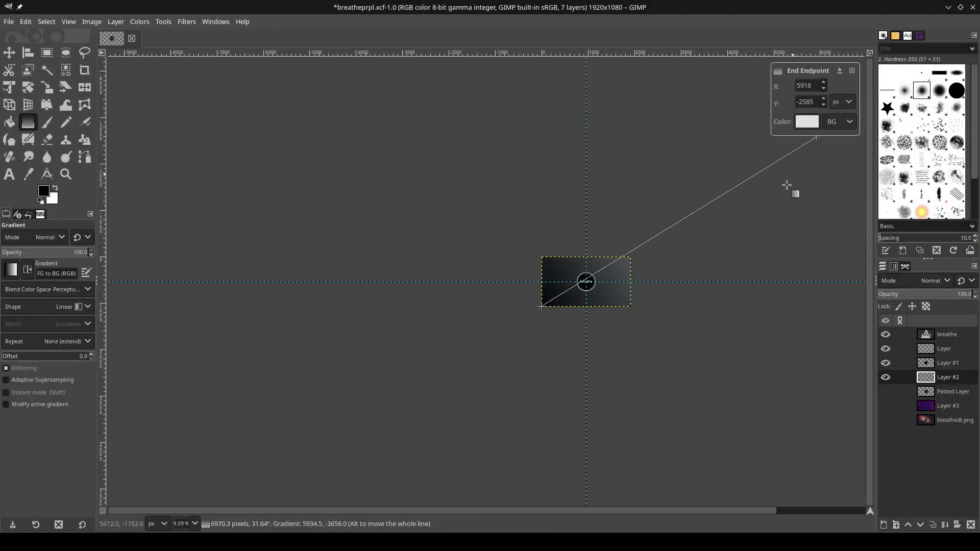
scroll(368, 505, right, 3)
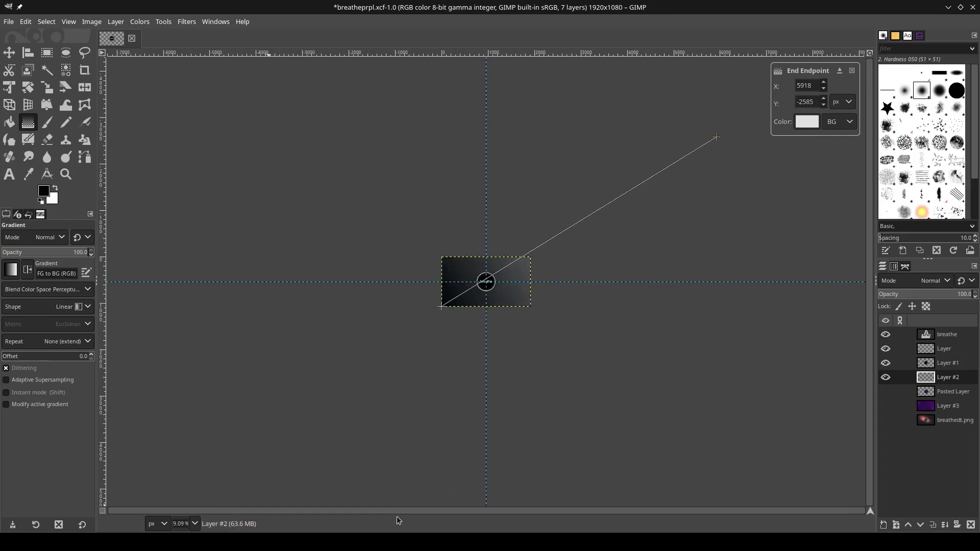
drag(715, 137, 852, 82)
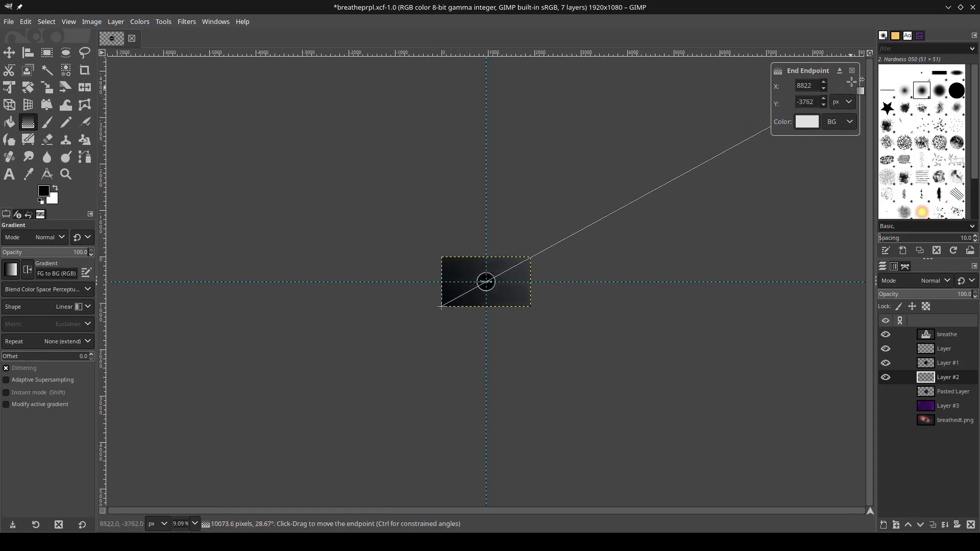
ctrl+scroll(757, 249, down, 2)
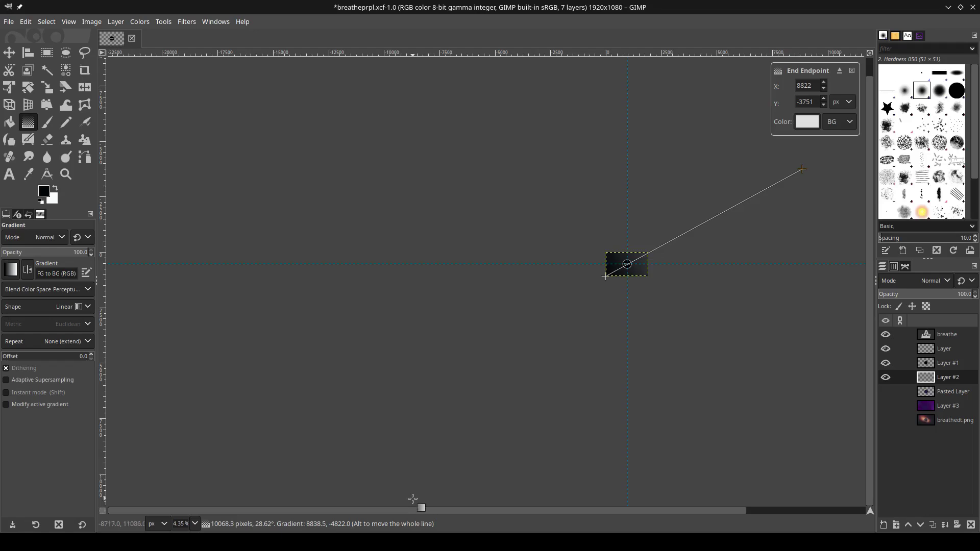
drag(668, 166, 678, 165)
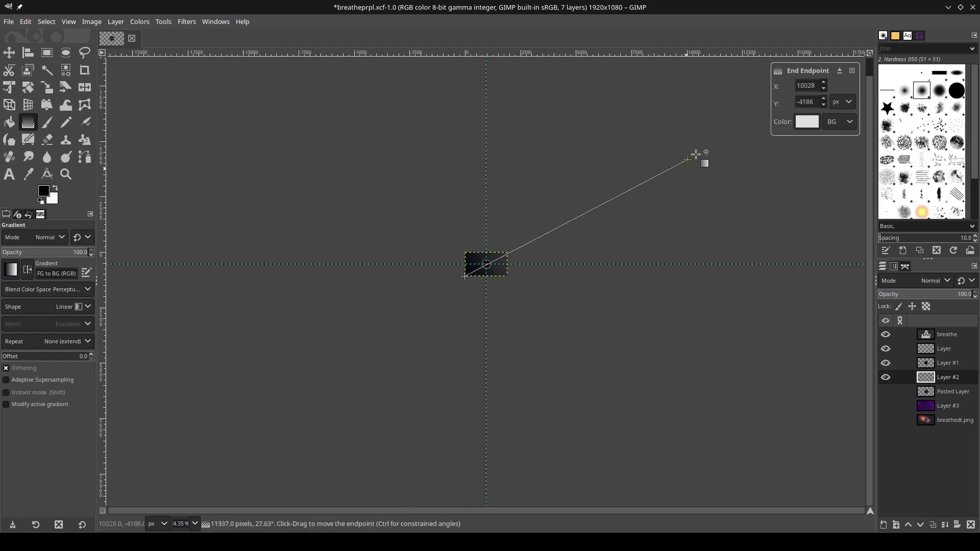
ctrl+scroll(587, 219, up, 3)
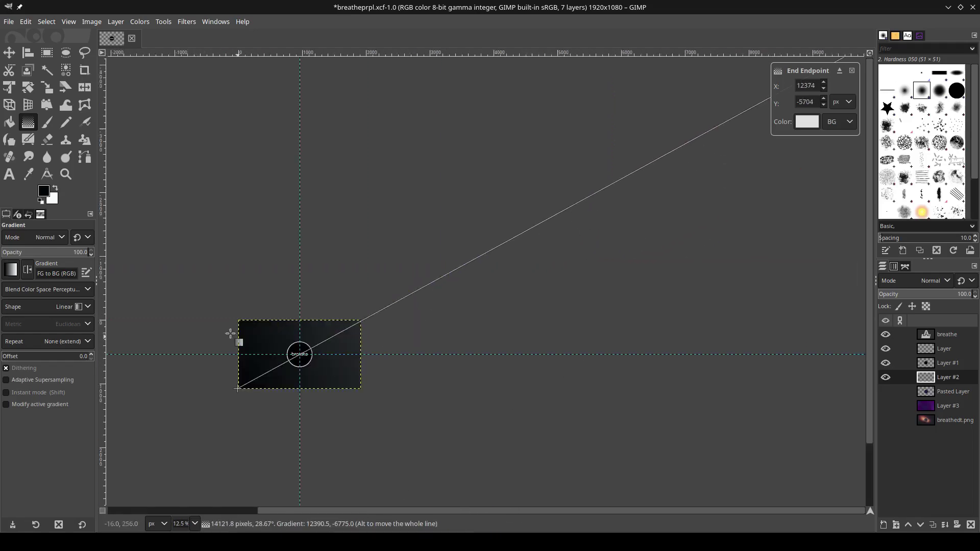
ctrl+scroll(230, 333, up, 2)
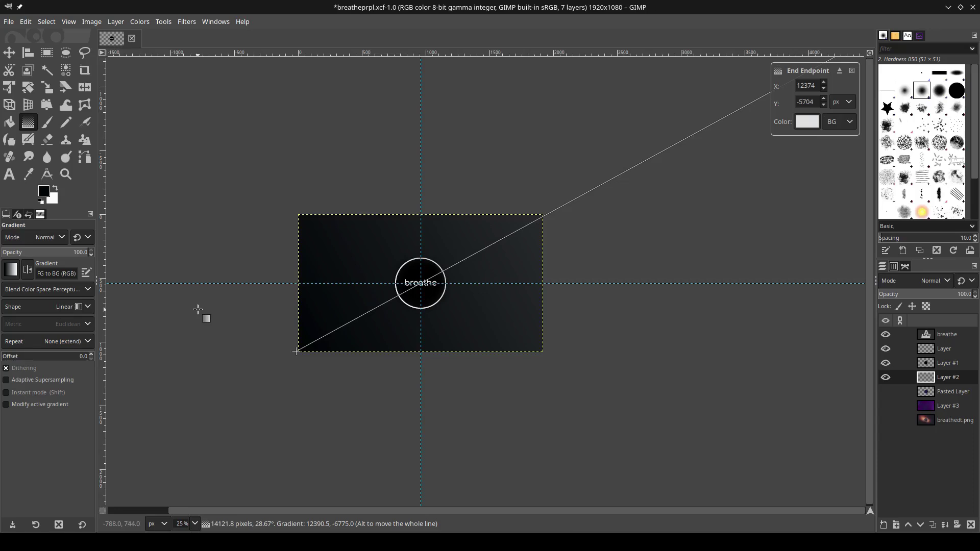
key(Return)
ctrl+scroll(437, 290, up, 2)
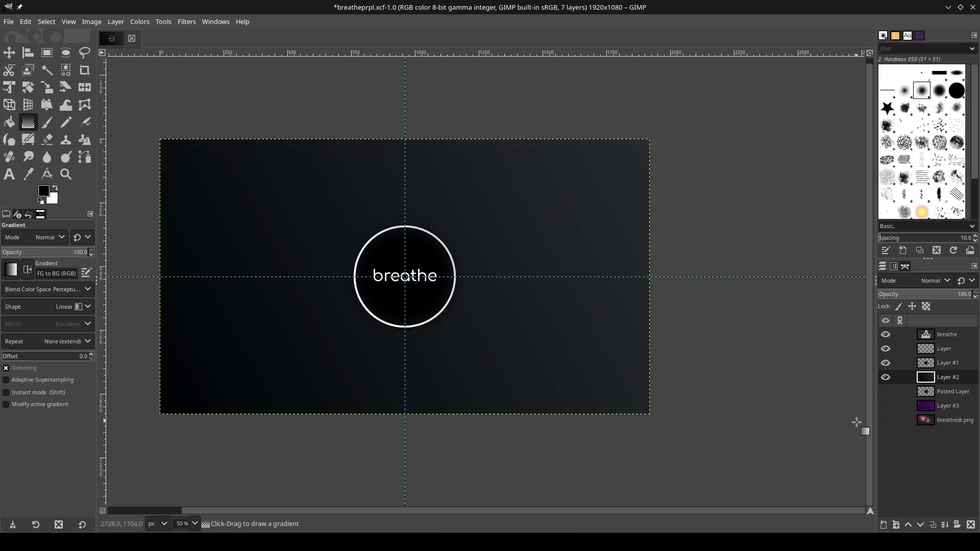
right_click(931, 456)
click(873, 137)
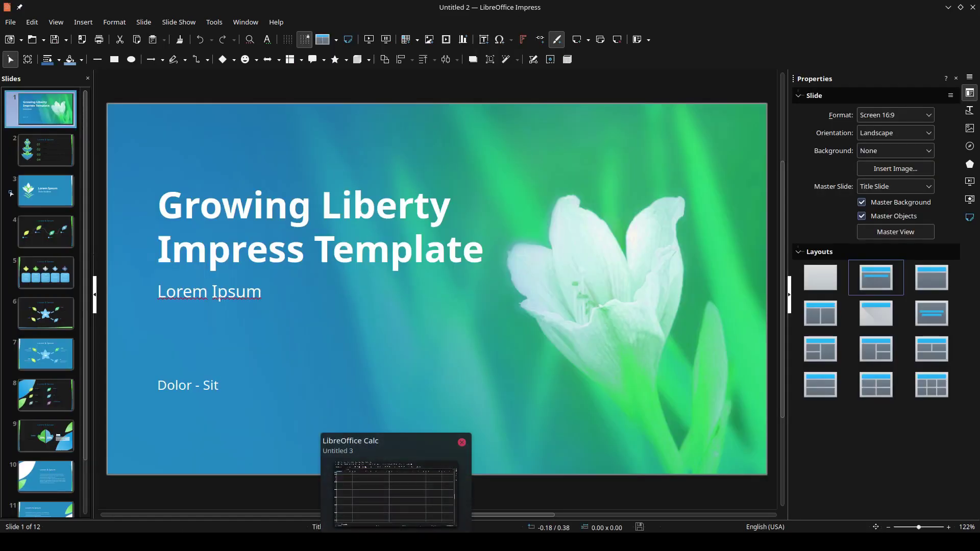
Switch from Calc back to Impress, select a slide, then move through Writer to Untitled 3.
click(397, 542)
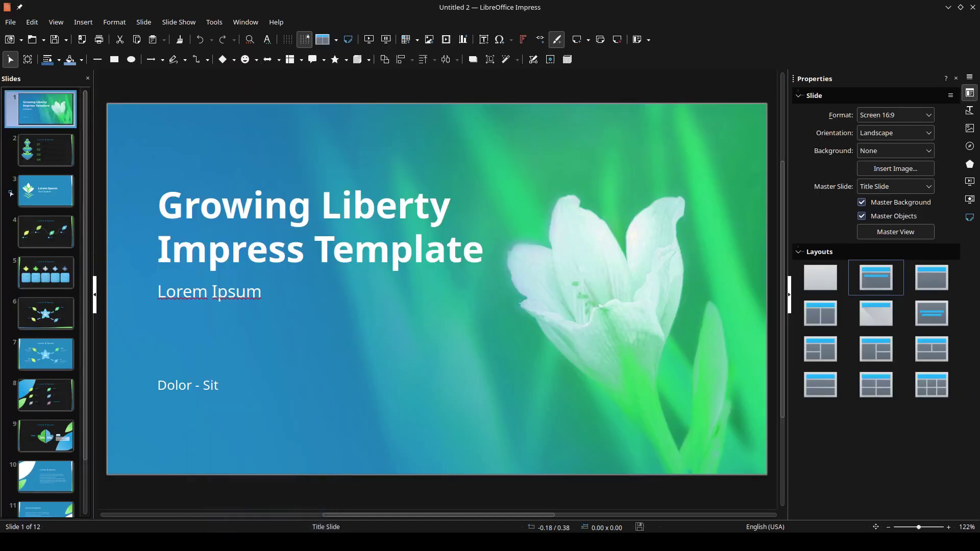
key(alt+Tab)
click(46, 149)
key(alt+Tab)
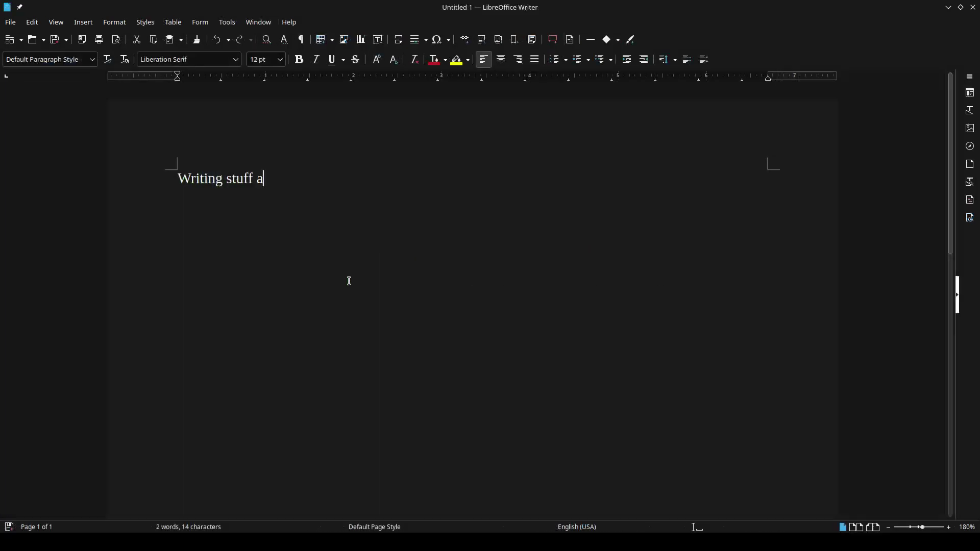
key(alt+Tab)
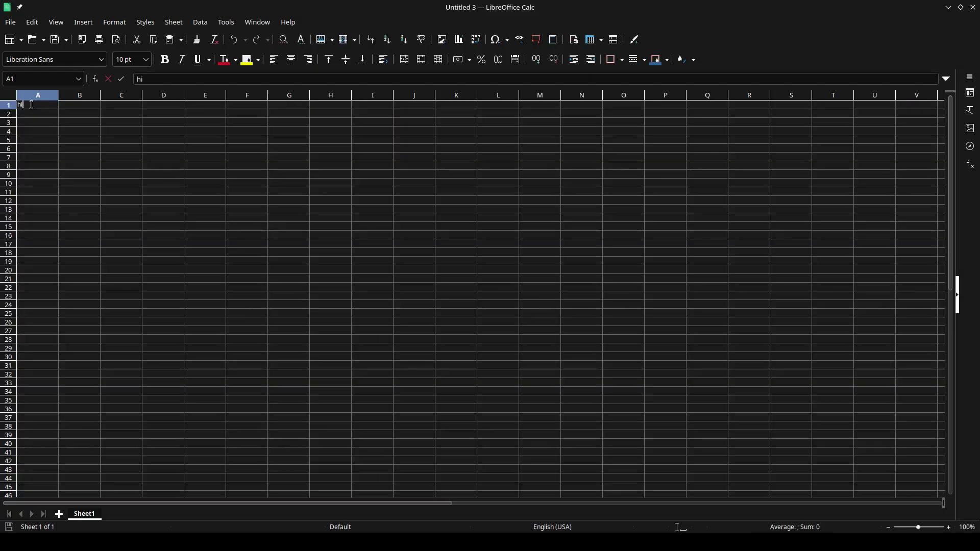
Discard the started A1 entry and select cell A2 beneath 'thing'.
key(alt+Tab)
key(alt+Tab)
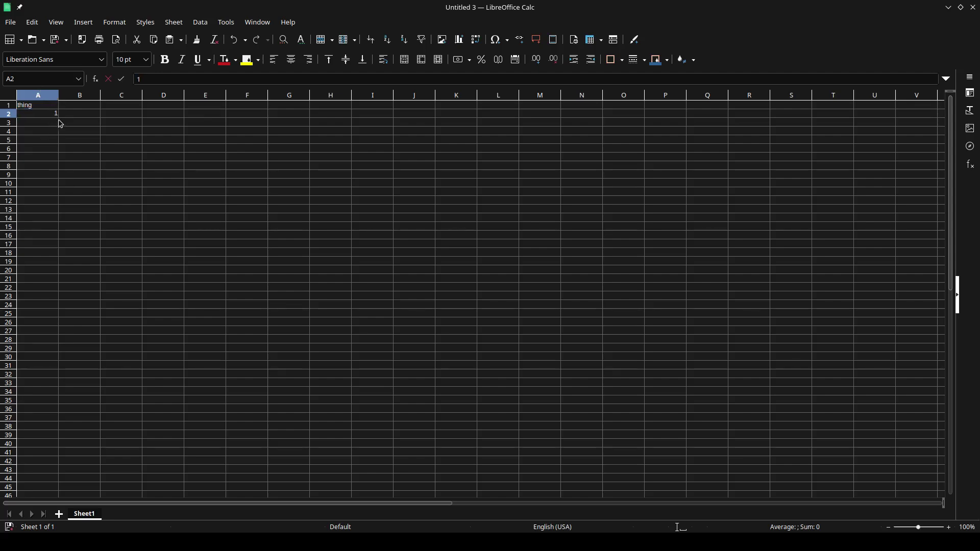
click(58, 116)
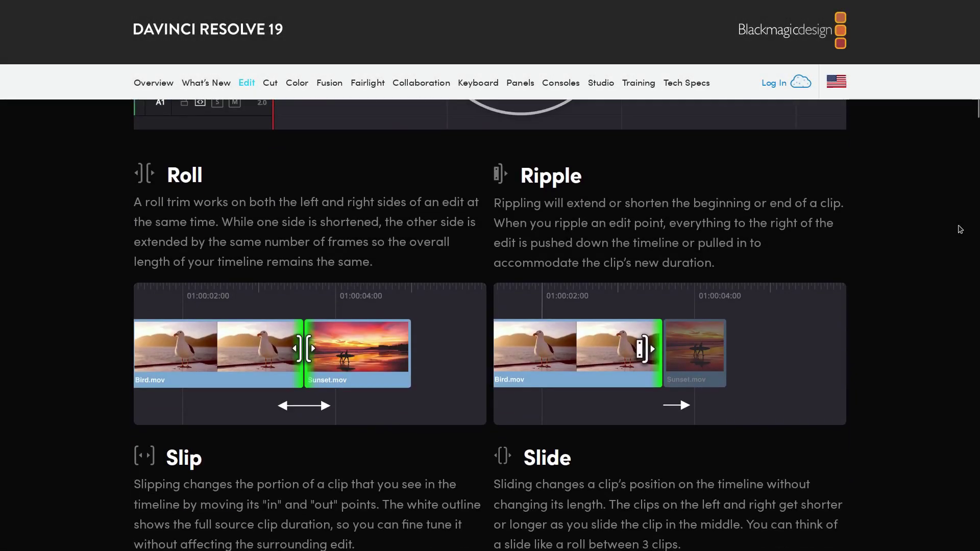
scroll(960, 229, down, 4)
scroll(960, 229, down, 3)
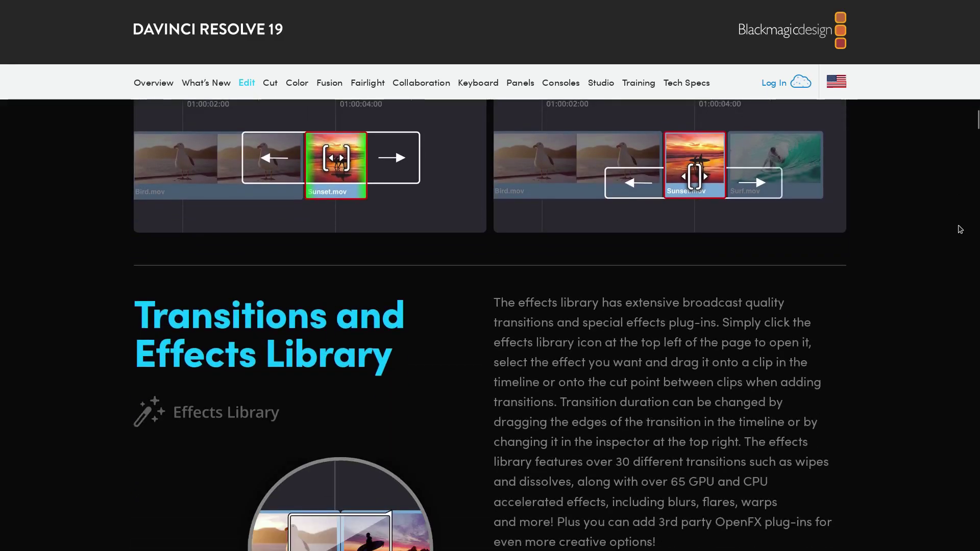
scroll(959, 229, down, 5)
scroll(960, 230, down, 3)
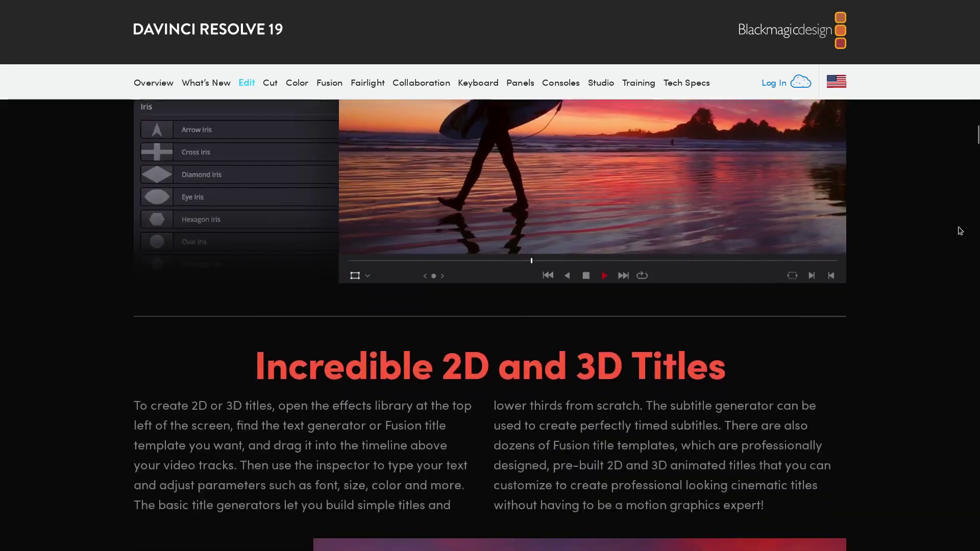
scroll(959, 230, down, 3)
scroll(959, 229, down, 2)
scroll(956, 229, down, 4)
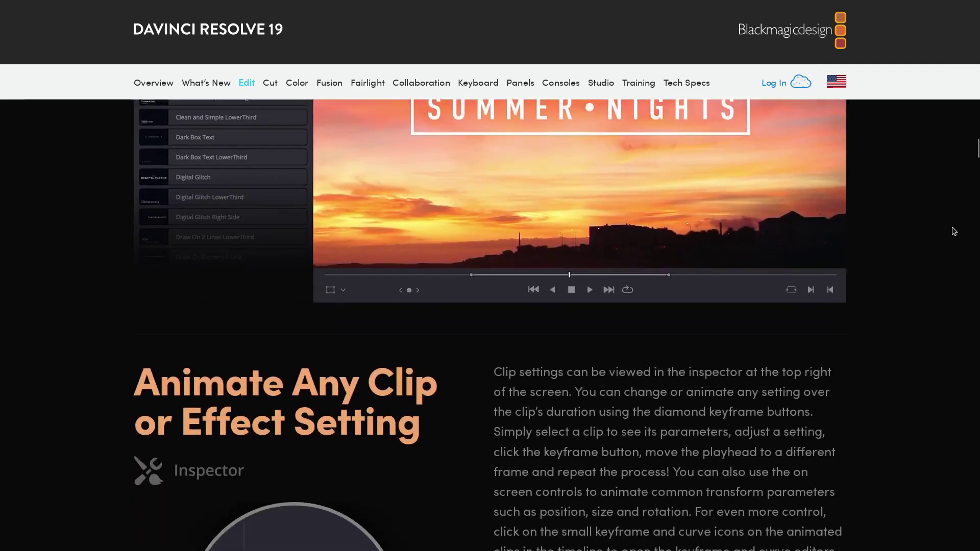
scroll(955, 231, down, 2)
scroll(954, 231, down, 4)
scroll(954, 231, down, 3)
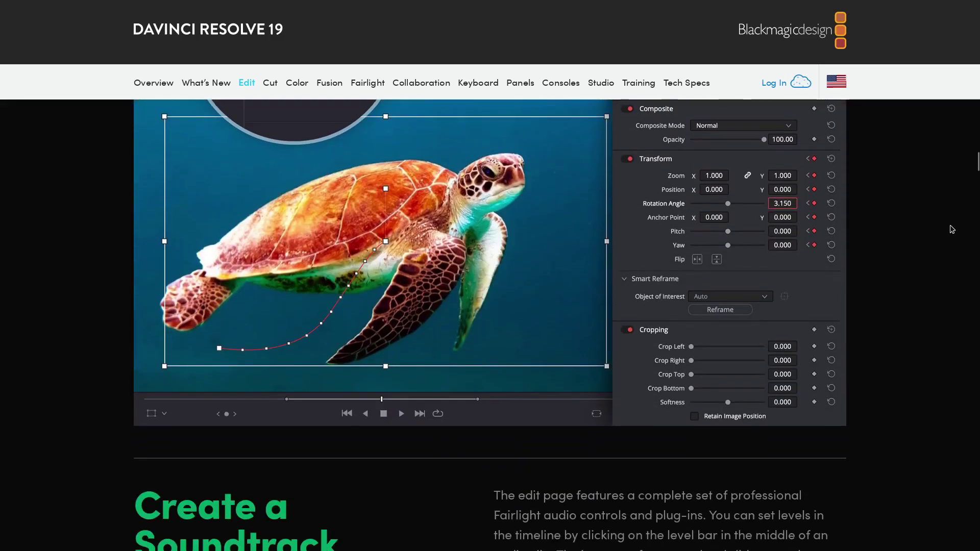
scroll(950, 231, down, 5)
scroll(949, 231, down, 2)
scroll(949, 231, down, 3)
scroll(948, 231, down, 4)
scroll(947, 231, down, 5)
scroll(948, 231, down, 3)
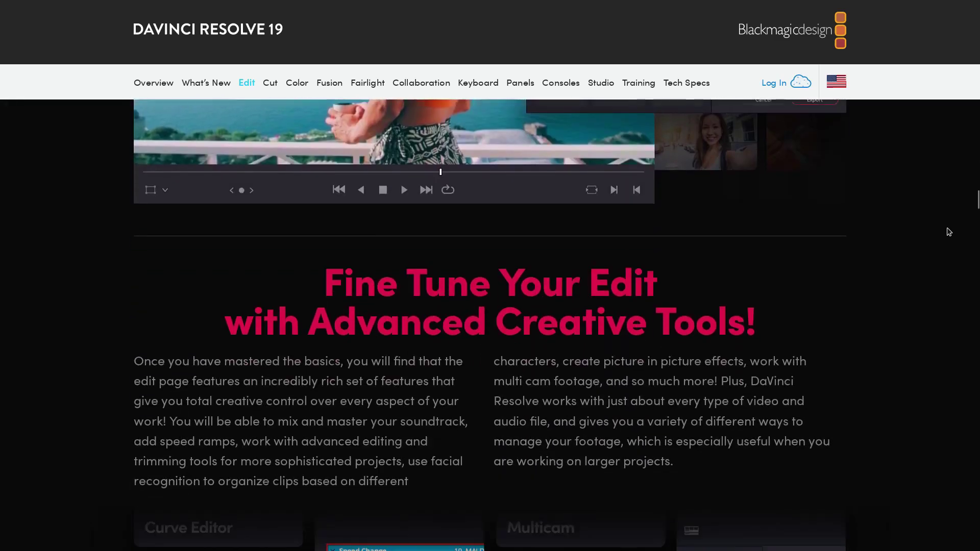
scroll(948, 232, down, 3)
scroll(949, 231, down, 2)
scroll(949, 231, down, 4)
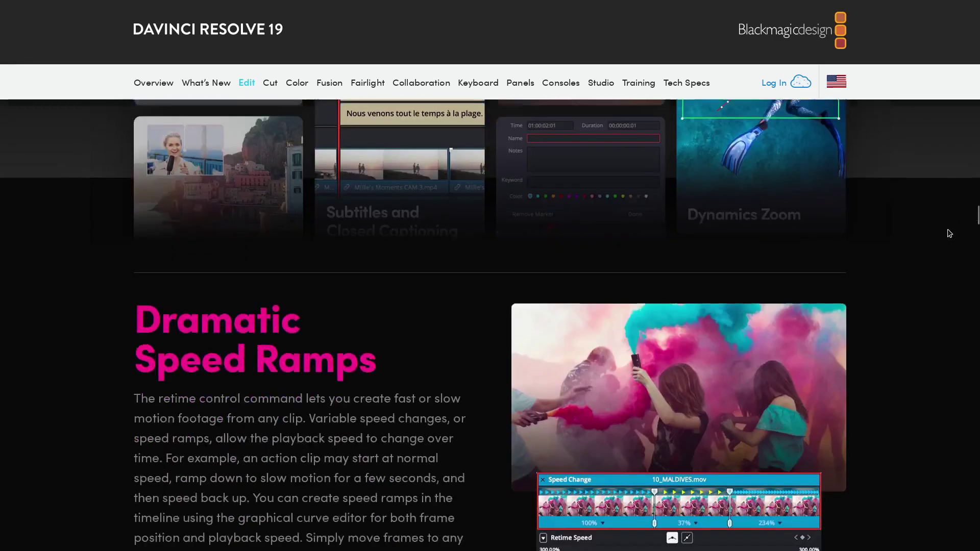
scroll(953, 231, down, 4)
scroll(953, 231, down, 1)
scroll(954, 232, down, 5)
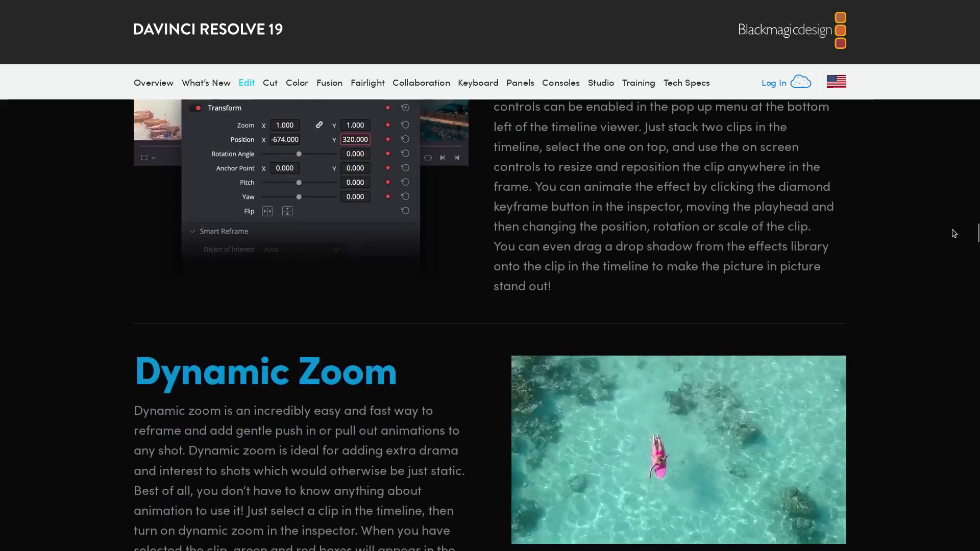
scroll(954, 233, down, 3)
scroll(954, 234, down, 3)
scroll(954, 233, down, 1)
scroll(954, 233, down, 5)
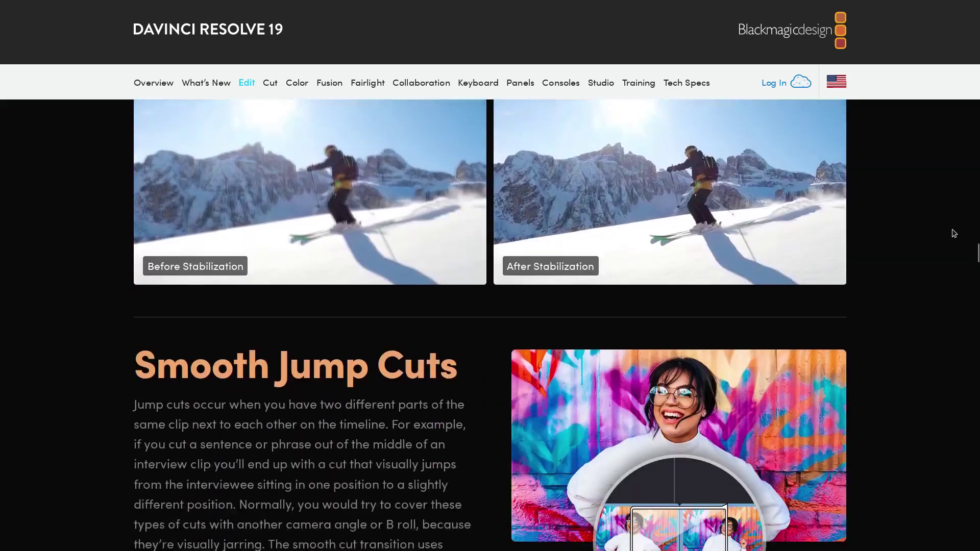
scroll(954, 235, down, 3)
scroll(954, 234, down, 4)
scroll(955, 235, down, 3)
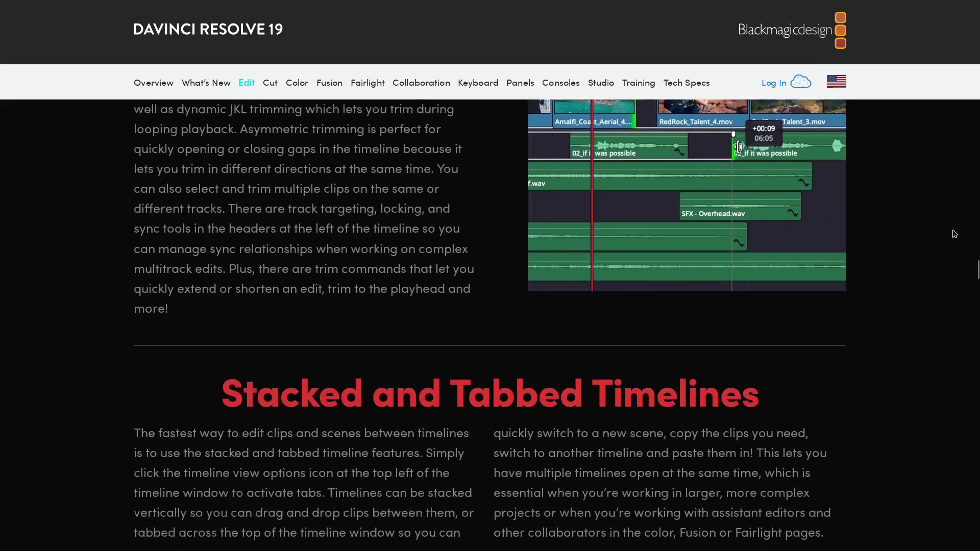
scroll(955, 235, down, 1)
scroll(956, 235, down, 4)
scroll(955, 235, down, 3)
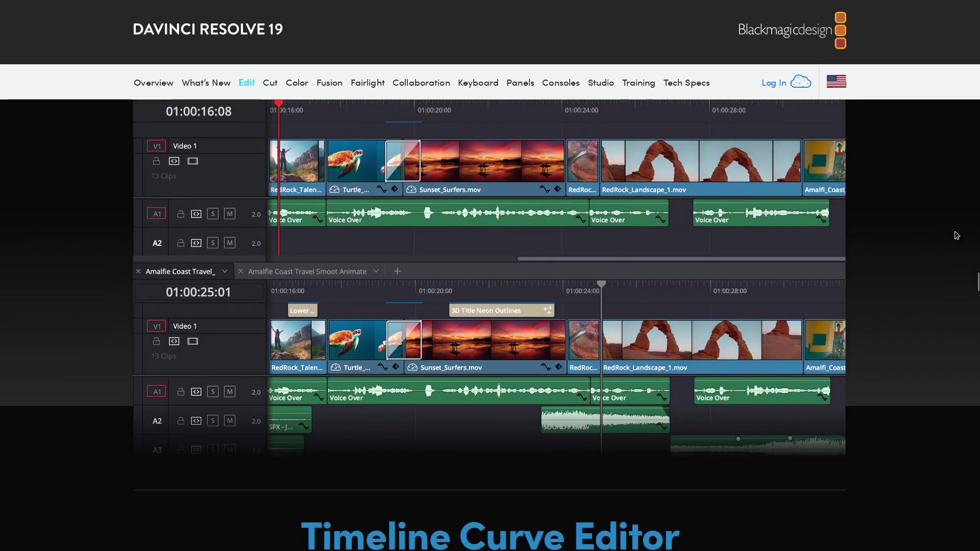
scroll(956, 235, up, 1)
scroll(955, 235, down, 6)
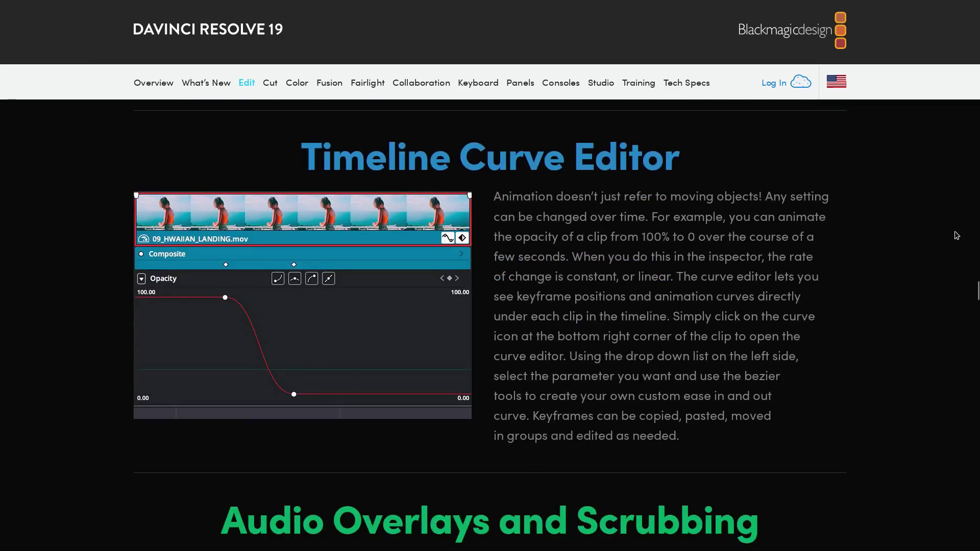
scroll(955, 235, down, 5)
scroll(956, 235, down, 3)
scroll(956, 236, down, 1)
scroll(956, 236, down, 5)
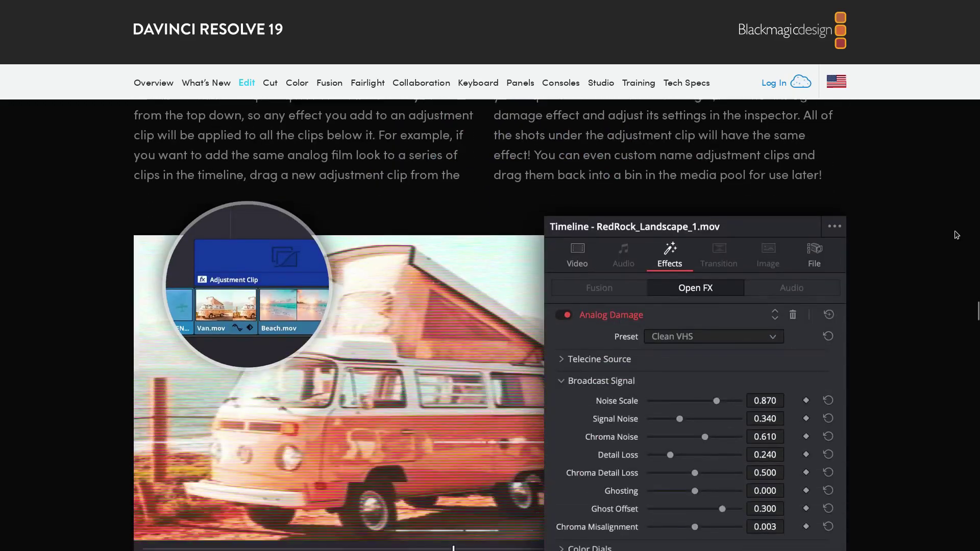
scroll(956, 235, down, 2)
scroll(956, 235, down, 5)
scroll(956, 235, down, 3)
scroll(956, 233, down, 2)
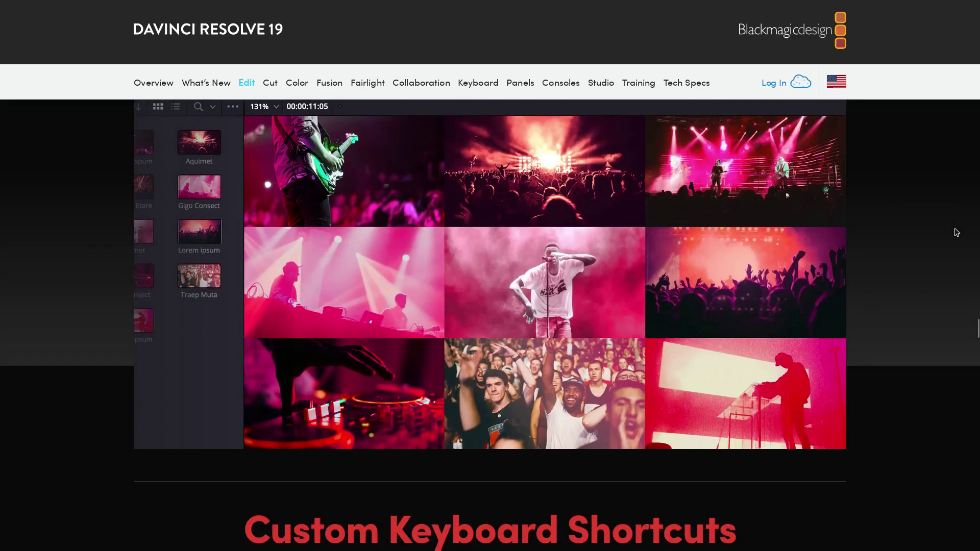
scroll(956, 233, down, 5)
scroll(956, 234, down, 2)
scroll(954, 235, down, 2)
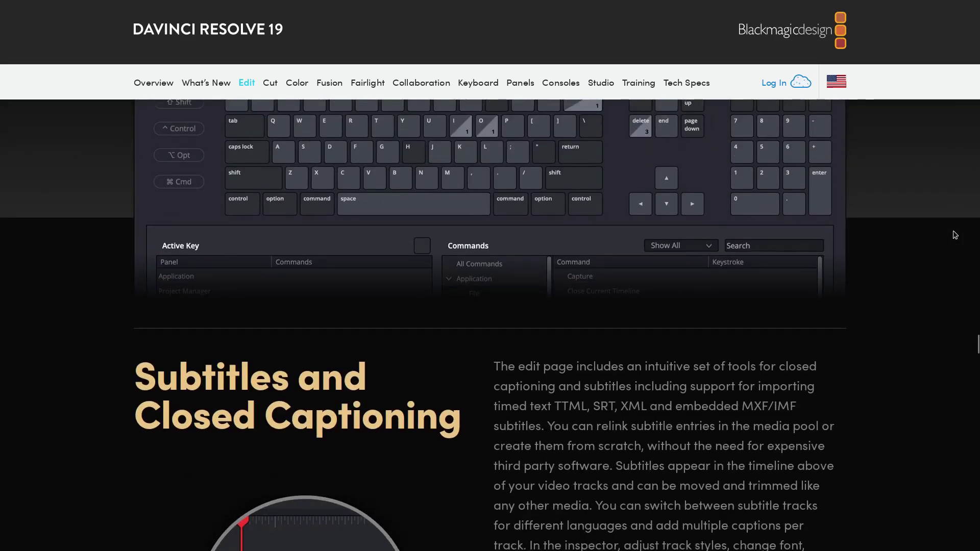
scroll(956, 234, up, 4)
scroll(956, 236, up, 1)
scroll(955, 235, down, 4)
scroll(955, 236, down, 6)
scroll(955, 239, down, 1)
scroll(955, 244, down, 3)
scroll(954, 244, down, 2)
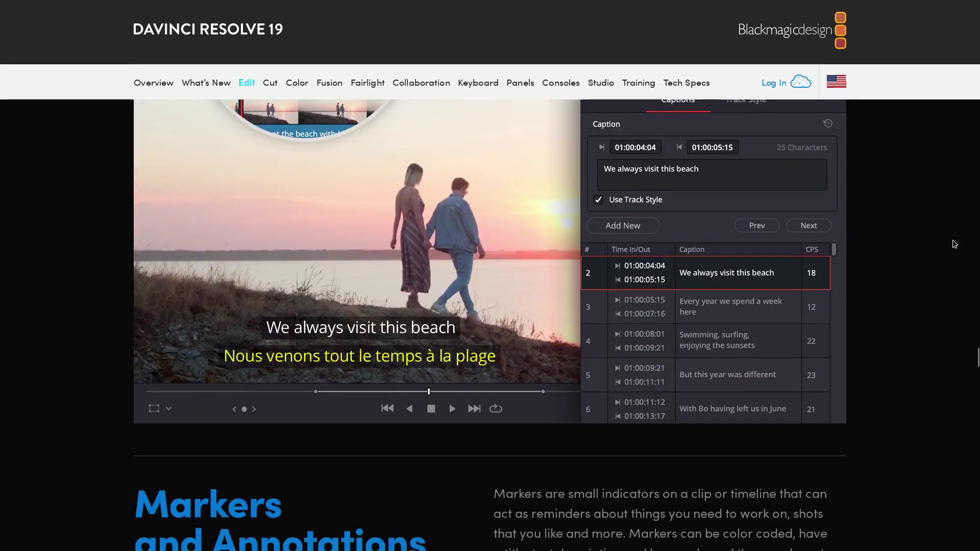
scroll(954, 243, down, 4)
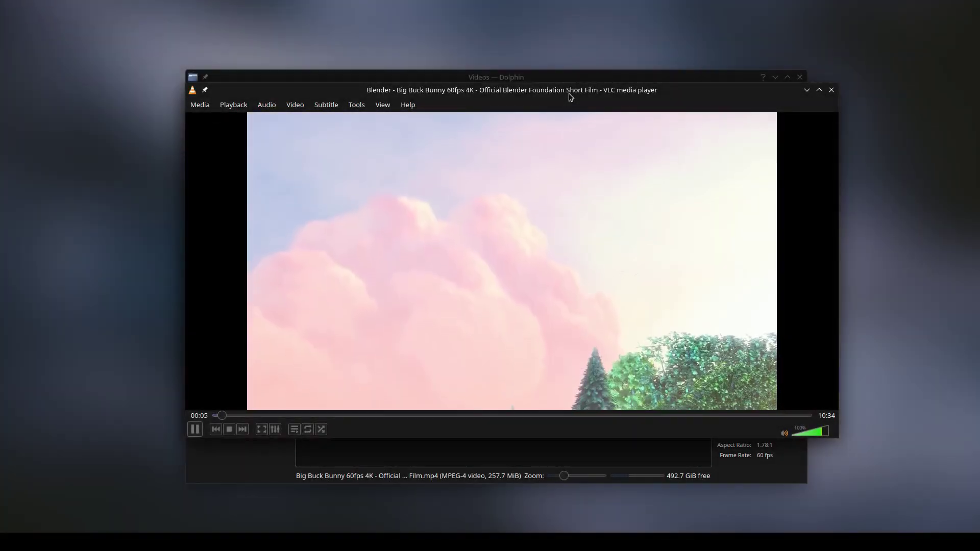
Maximize the VLC window while Big Buck Bunny plays, then step down the emulated-systems list.
double_click(570, 92)
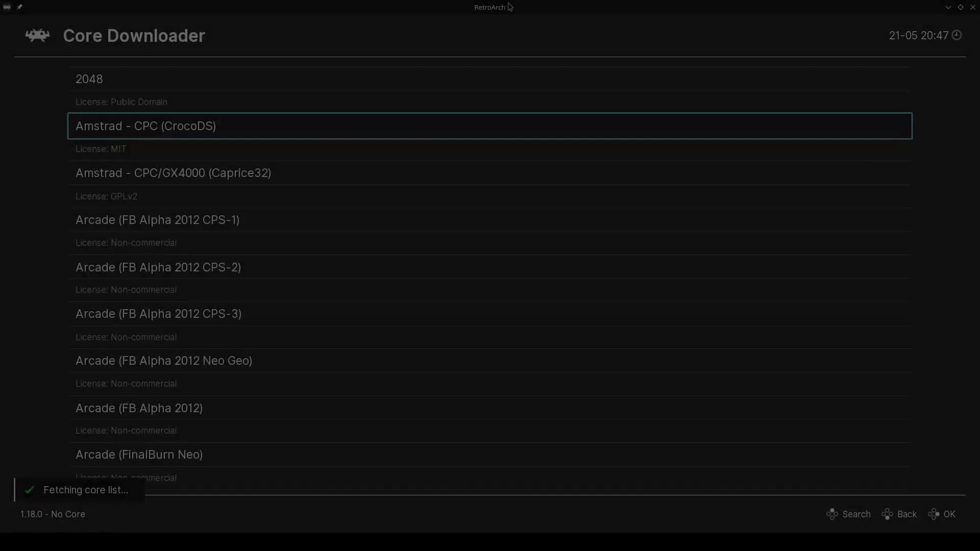
key(Down)
key(Down)
key(Down)
key(Down)
key(Down)
key(Down)
key(Down)
key(Down)
key(Down)
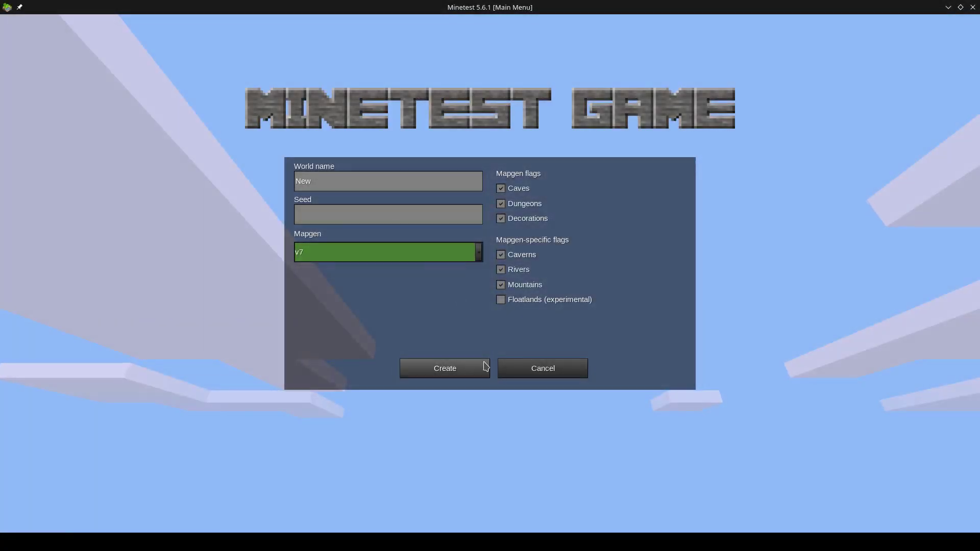
Create the world 'New' with default settings, play it, and walk toward the tree.
click(484, 367)
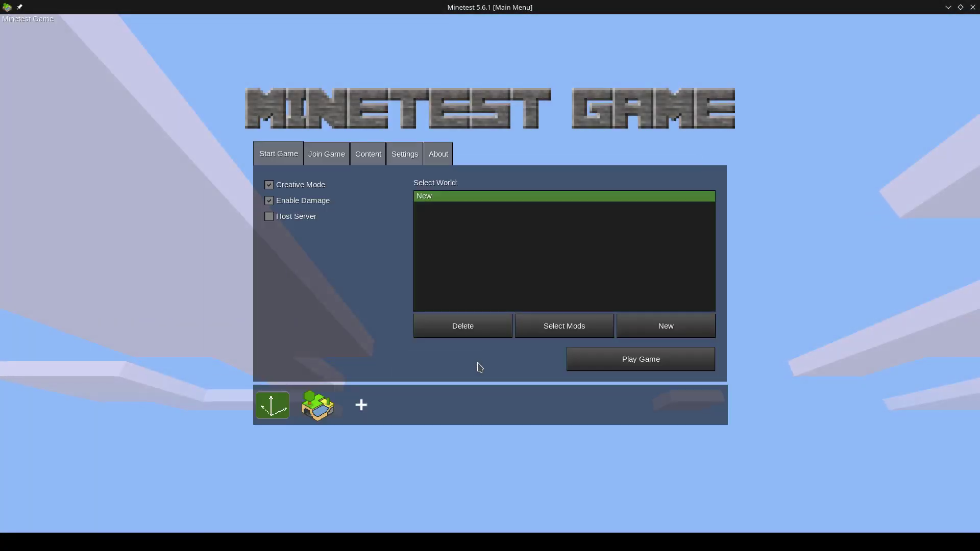
click(640, 365)
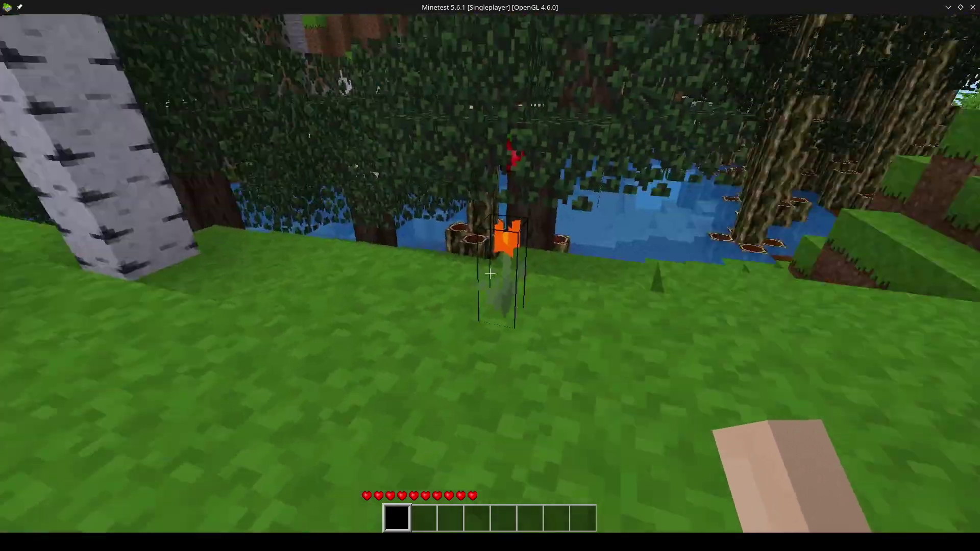
key(w)
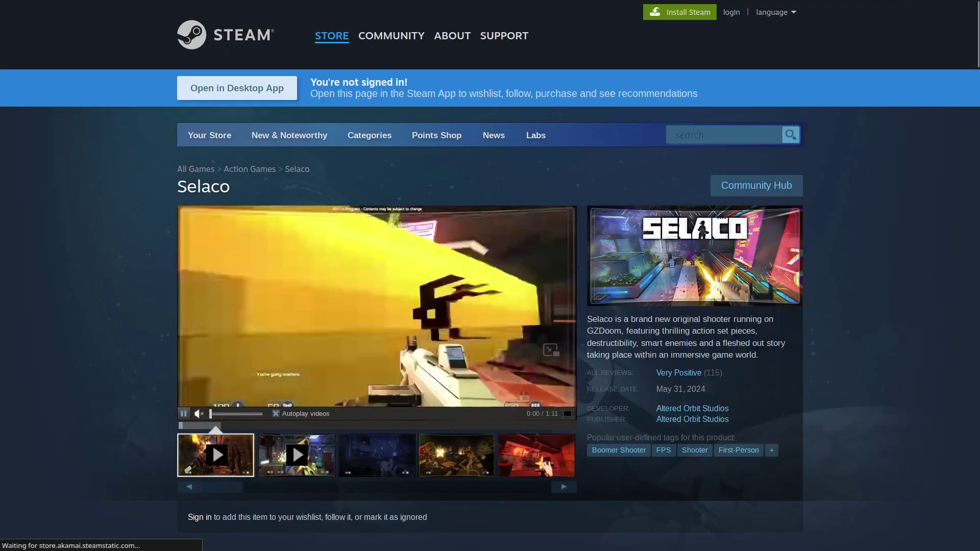
scroll(491, 306, down, 3)
scroll(490, 307, up, 2)
scroll(490, 307, down, 1)
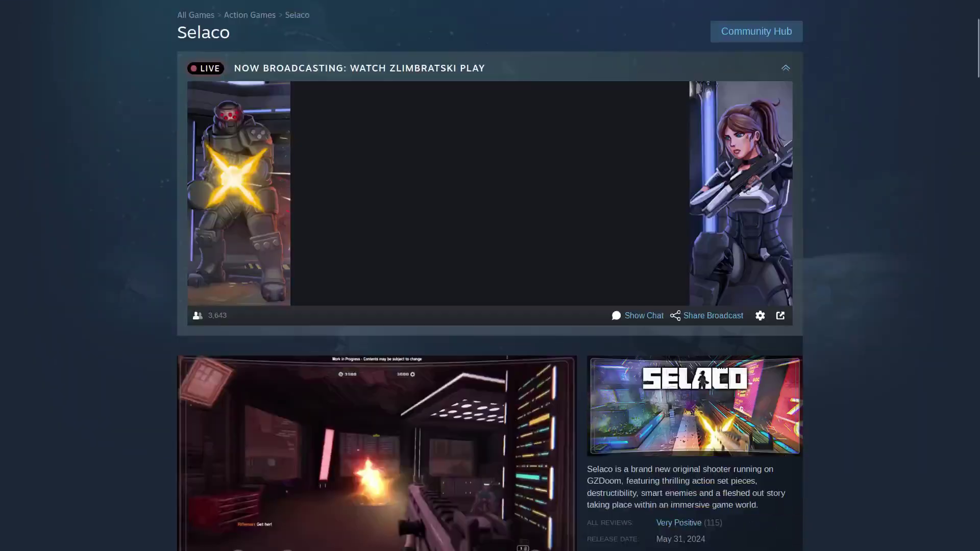
scroll(491, 276, down, 2)
scroll(490, 276, down, 2)
scroll(489, 275, down, 2)
scroll(490, 276, down, 3)
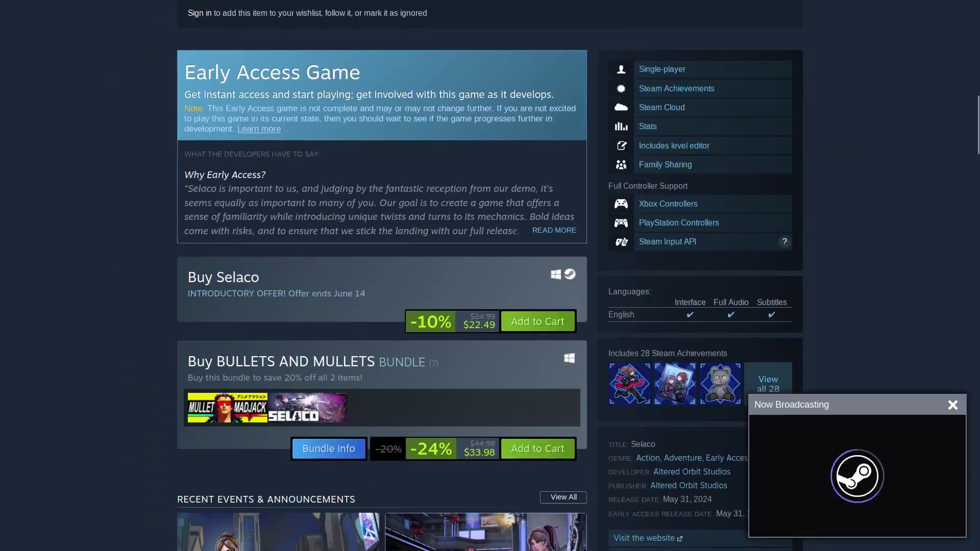
scroll(490, 275, up, 1)
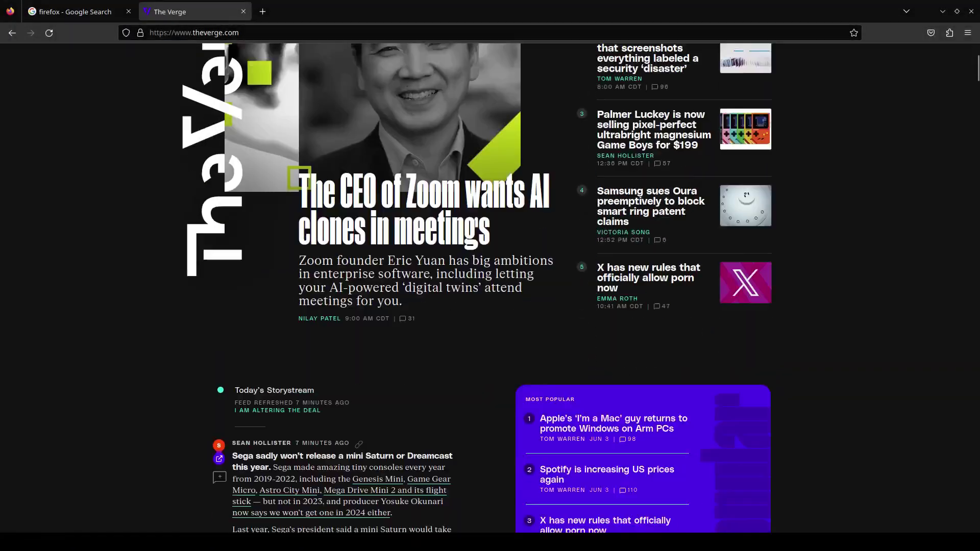
scroll(430, 270, down, 2)
scroll(430, 270, down, 2)
scroll(429, 270, down, 1)
scroll(430, 270, down, 3)
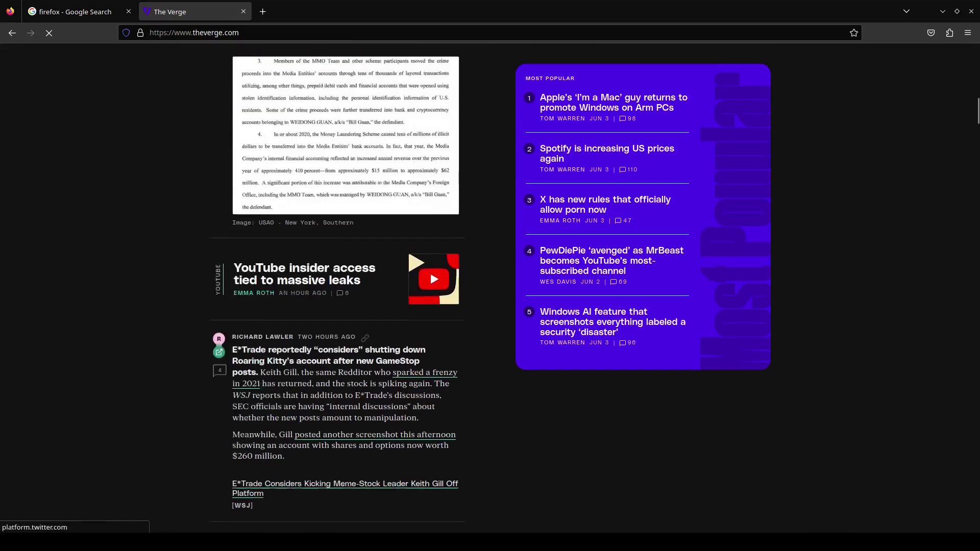
scroll(430, 270, down, 2)
scroll(429, 269, down, 2)
scroll(429, 269, down, 4)
scroll(430, 270, up, 4)
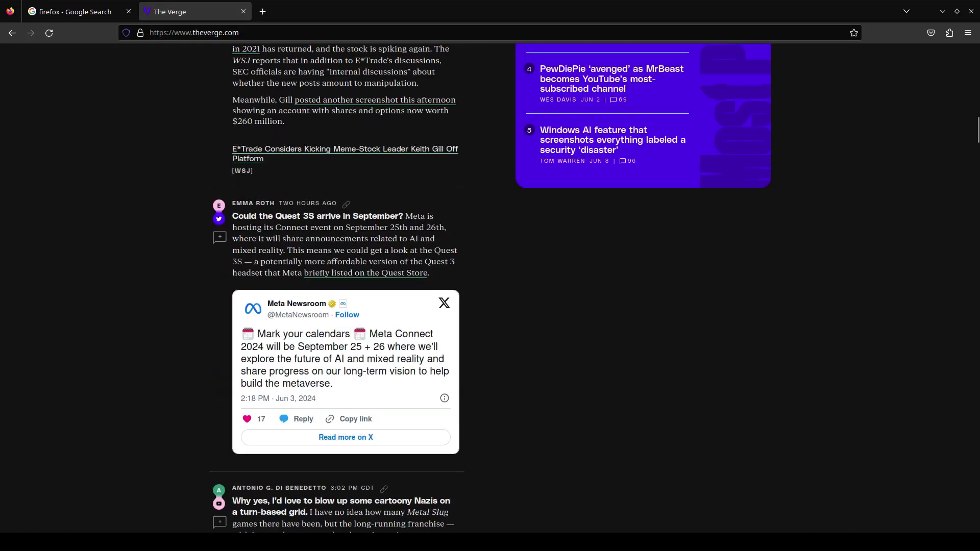
scroll(429, 209, up, 4)
scroll(429, 208, up, 4)
scroll(429, 209, up, 4)
scroll(429, 209, up, 2)
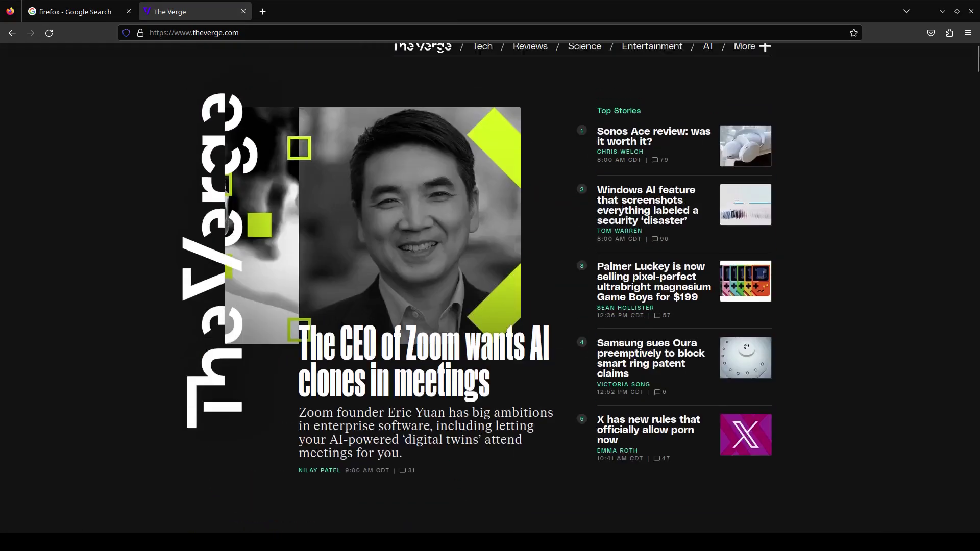
scroll(429, 209, down, 4)
scroll(430, 209, down, 4)
scroll(429, 210, down, 4)
scroll(430, 209, down, 4)
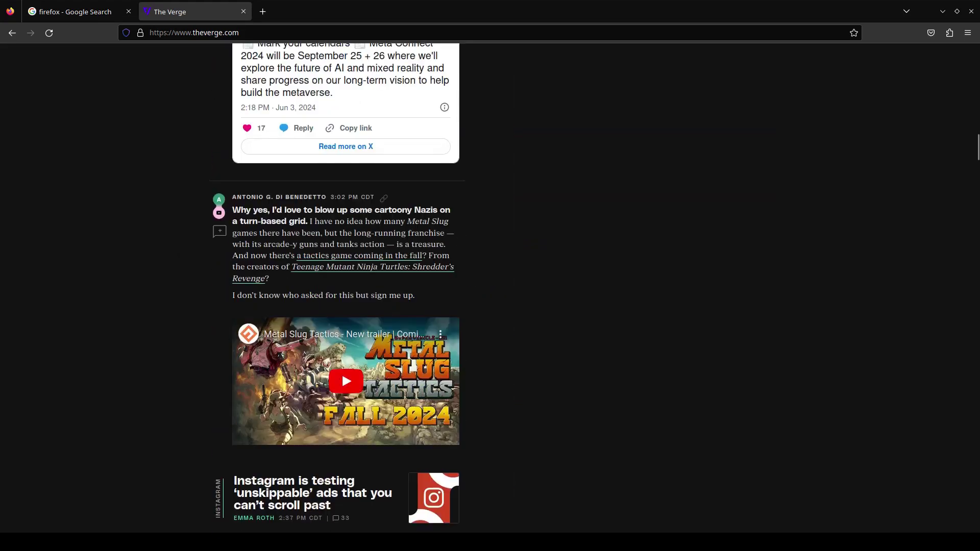
scroll(430, 209, down, 3)
scroll(429, 210, down, 4)
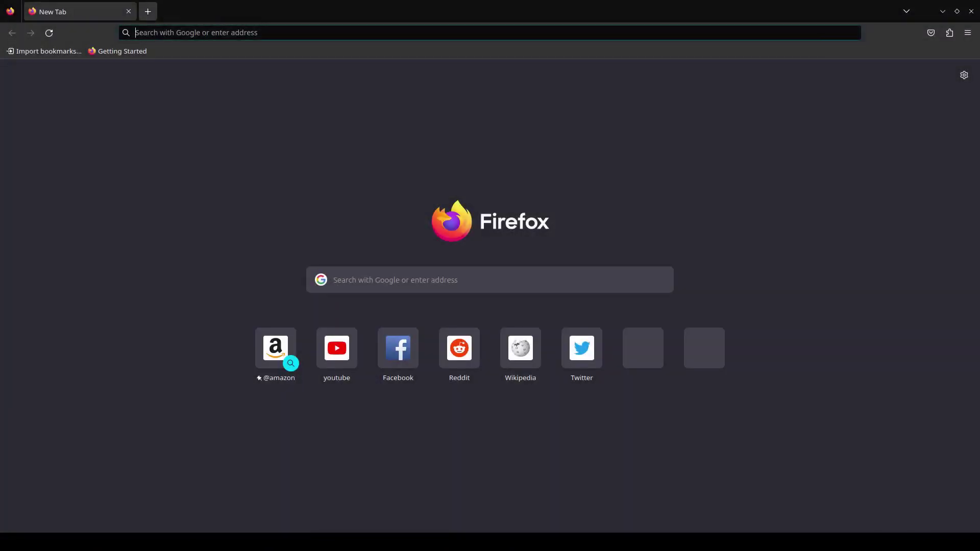
Show the container management settings and open a new Personal container tab.
right_click(147, 12)
click(199, 88)
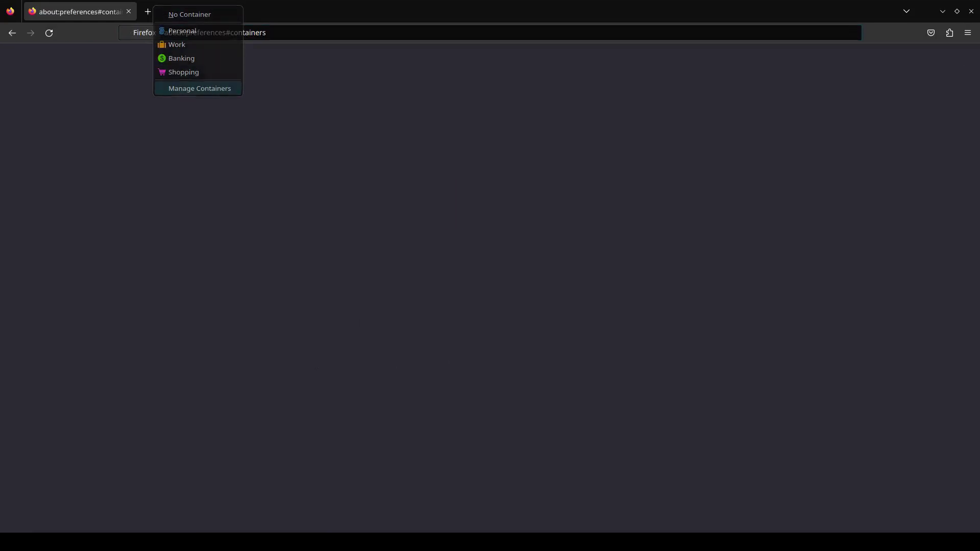
right_click(148, 11)
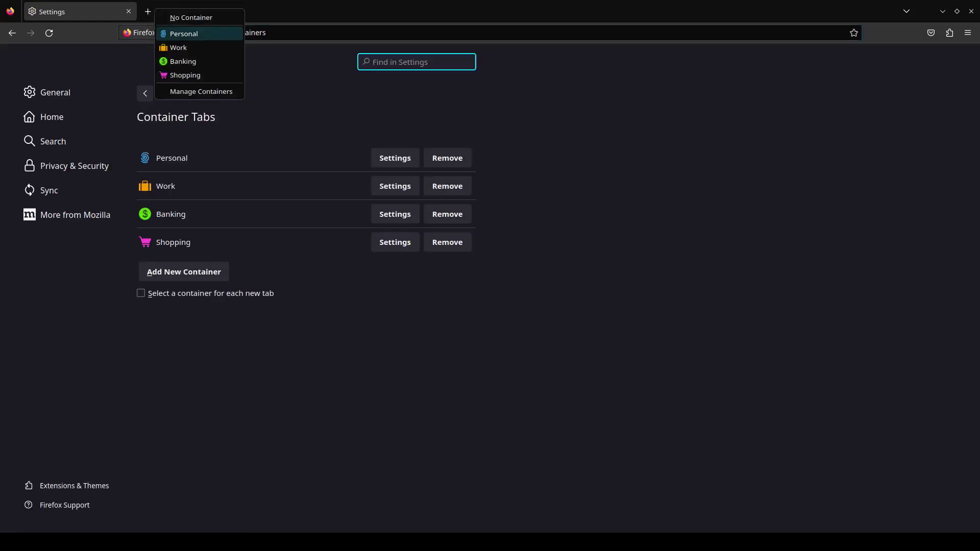
click(184, 32)
Open new tabs in the Banking, Shopping and again Banking containers.
right_click(263, 11)
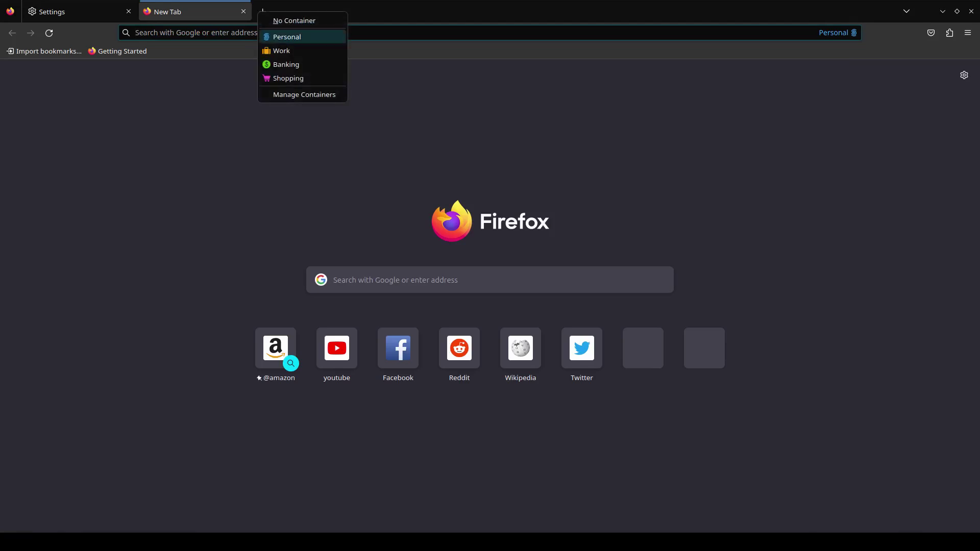
click(287, 65)
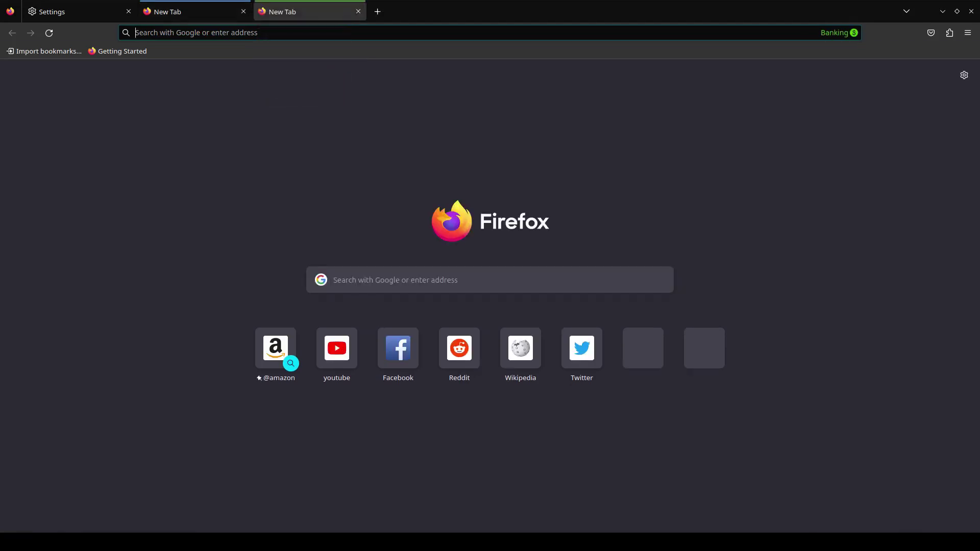
right_click(377, 11)
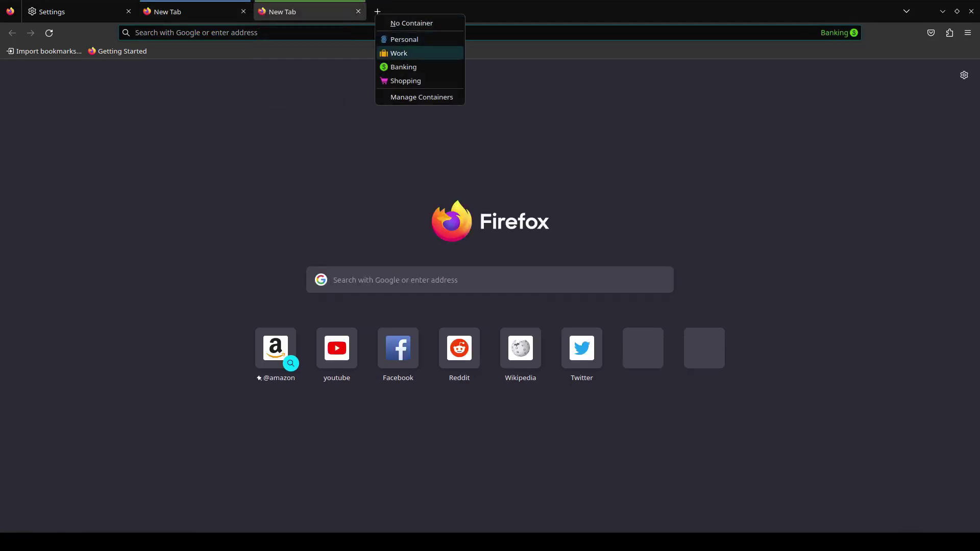
click(407, 80)
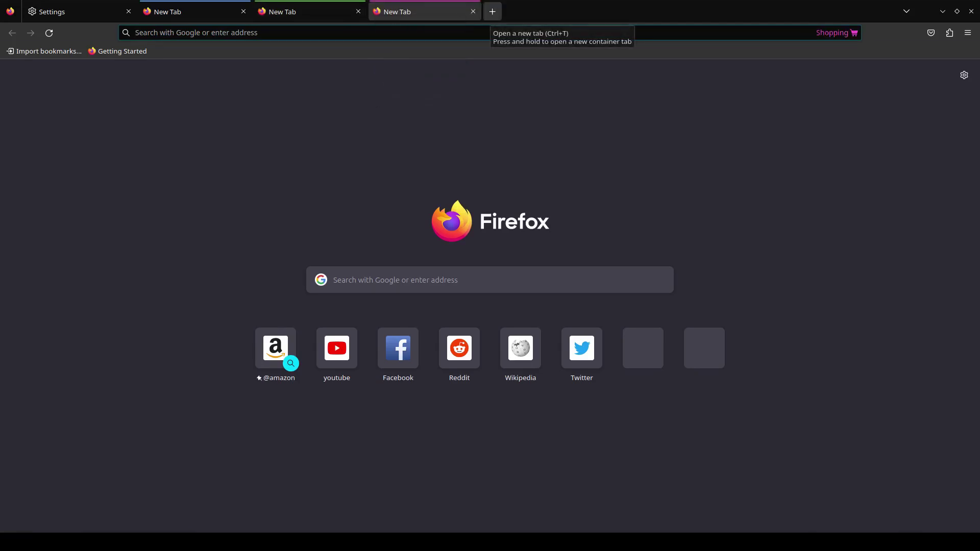
right_click(492, 11)
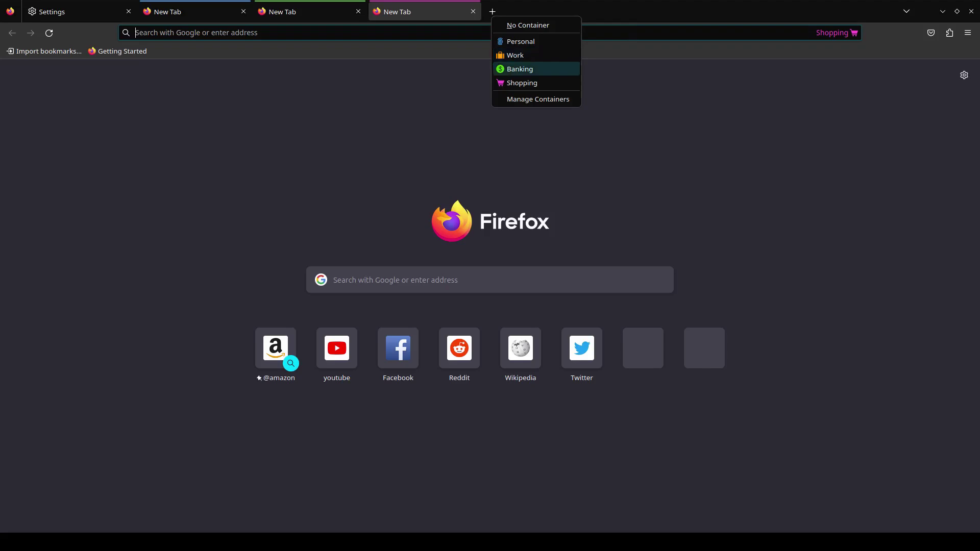
click(520, 69)
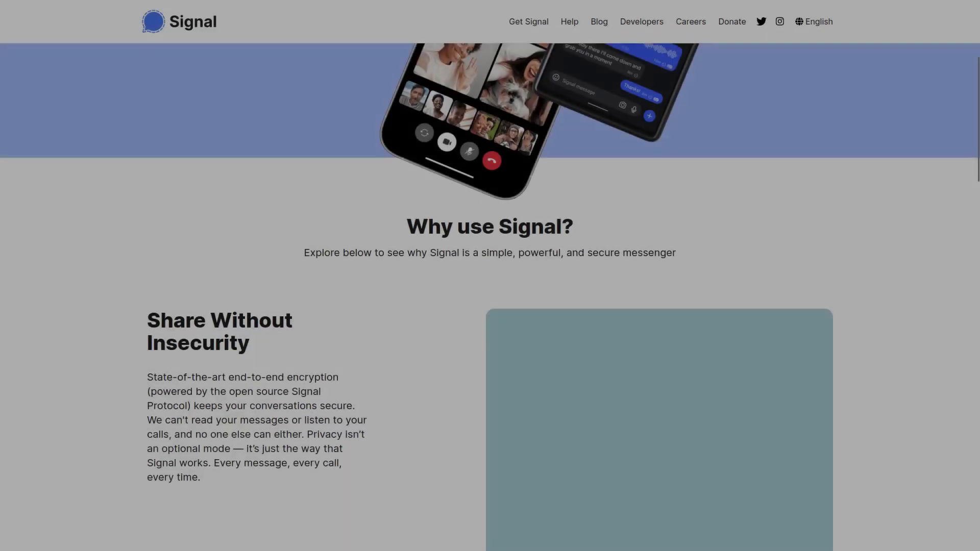
scroll(491, 306, down, 2)
scroll(491, 307, down, 2)
scroll(490, 306, down, 2)
scroll(490, 306, up, 2)
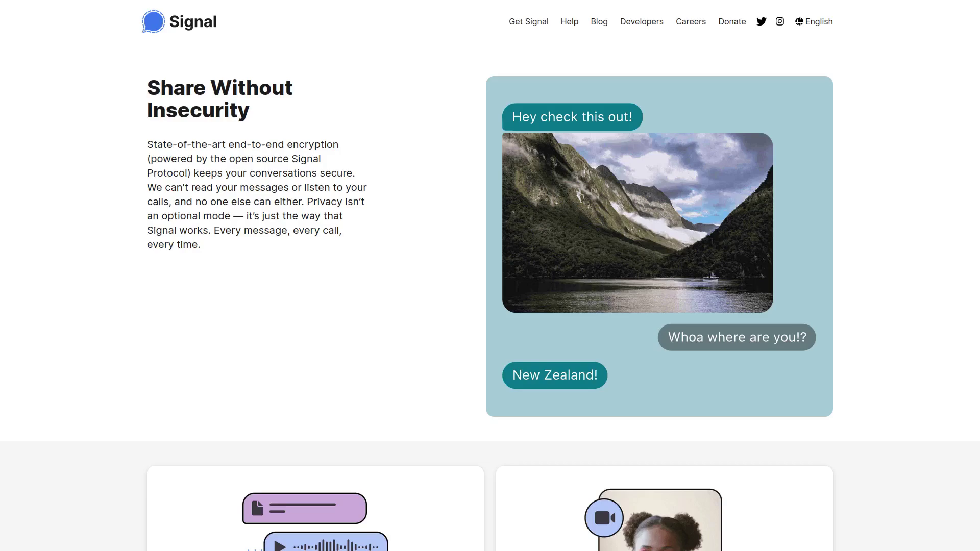
scroll(490, 276, down, 1)
scroll(490, 276, down, 1)
scroll(490, 276, down, 1)
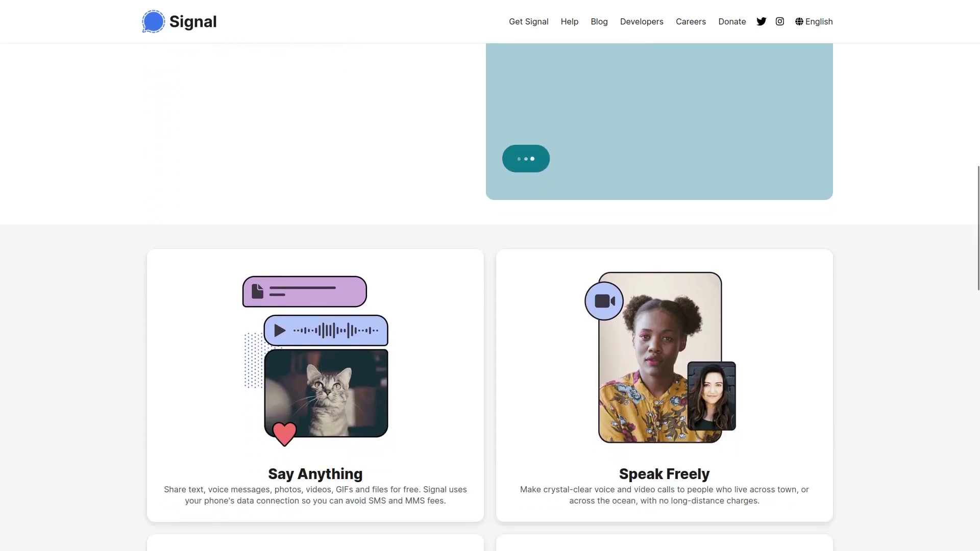